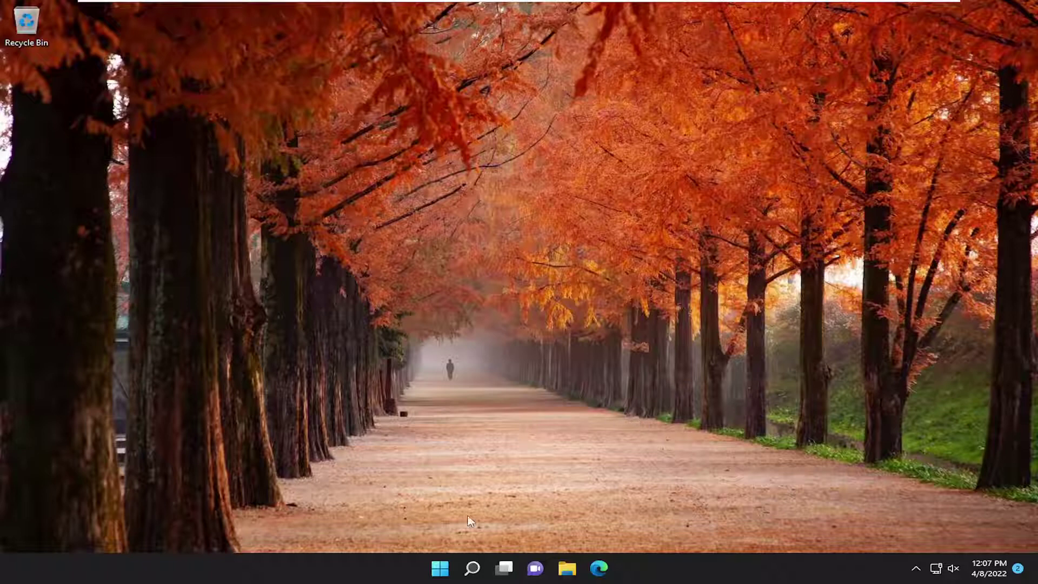
# Uncheck 'Automatically restart' under Startup and Recovery in the advanced system settings and confirm
pyautogui.click(470, 572)
pyautogui.write('ad')
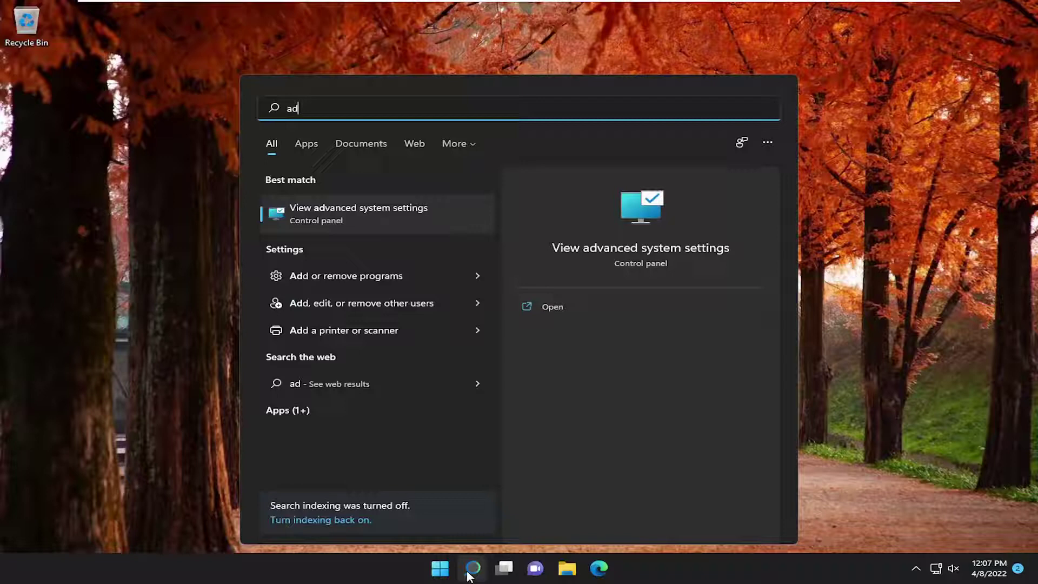
pyautogui.write('vanced')
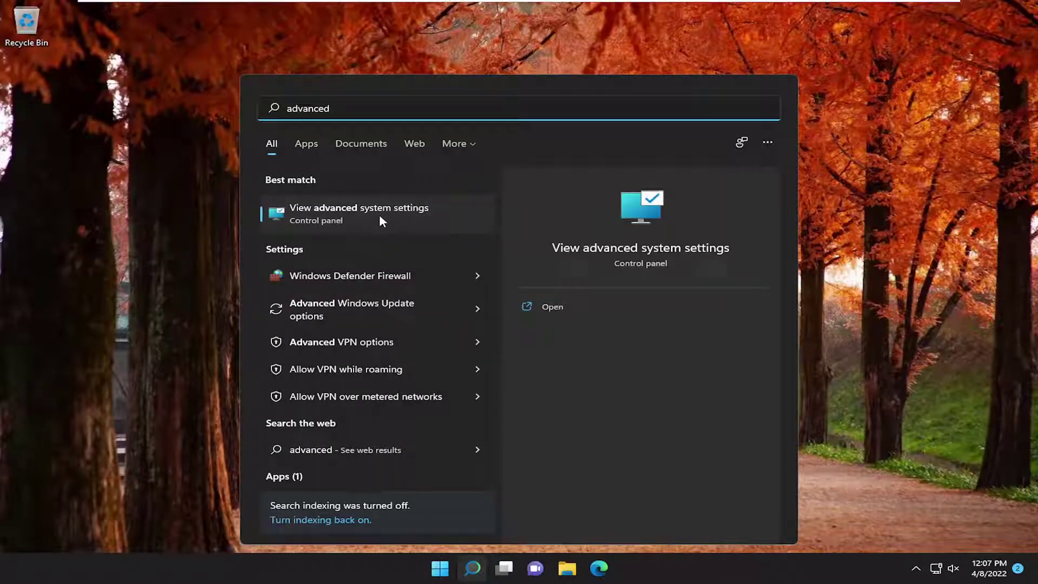
pyautogui.click(396, 214)
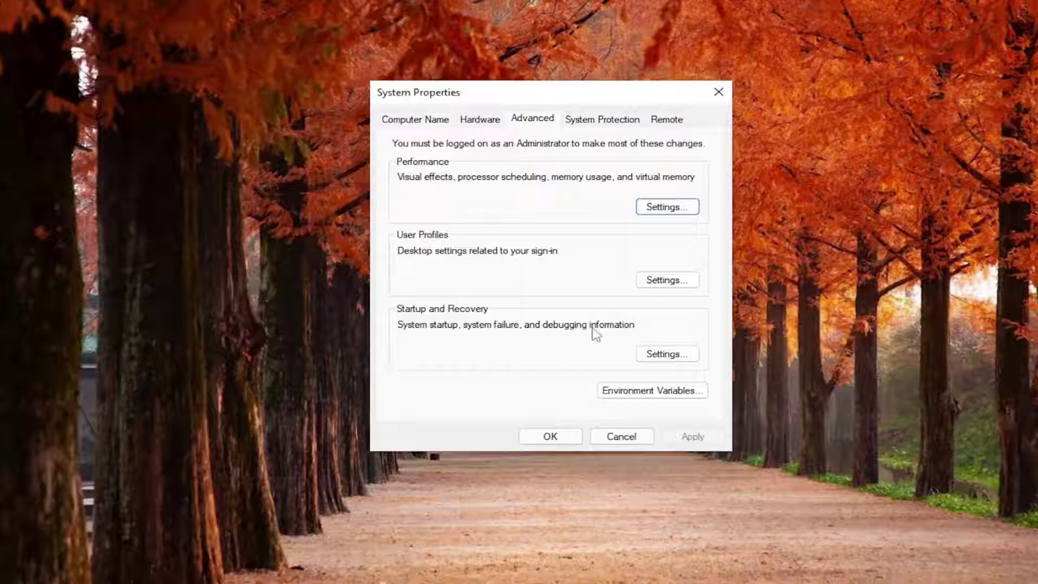
pyautogui.click(659, 355)
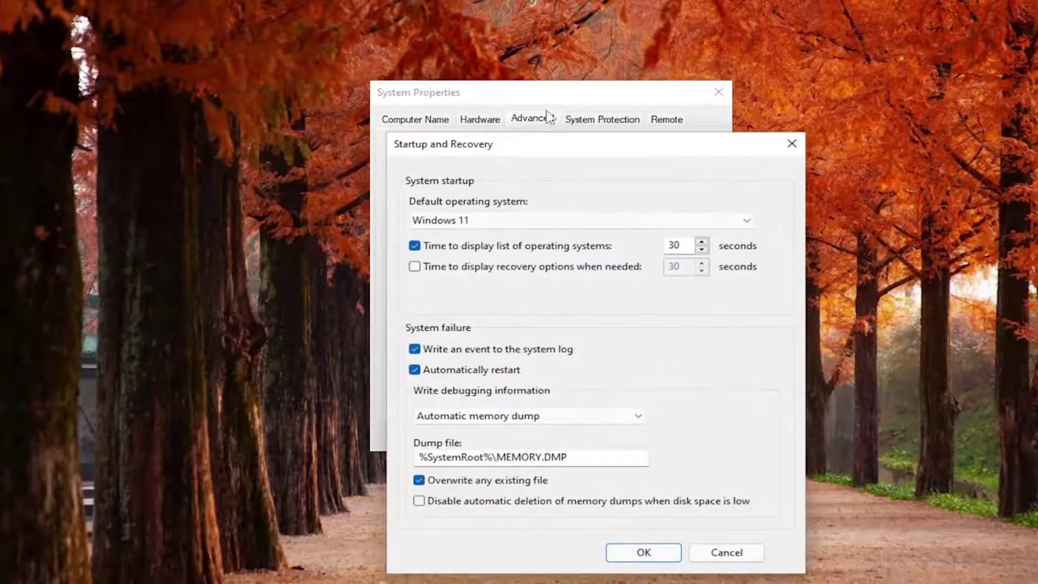
pyautogui.moveTo(524, 128); pyautogui.dragTo(518, 63)
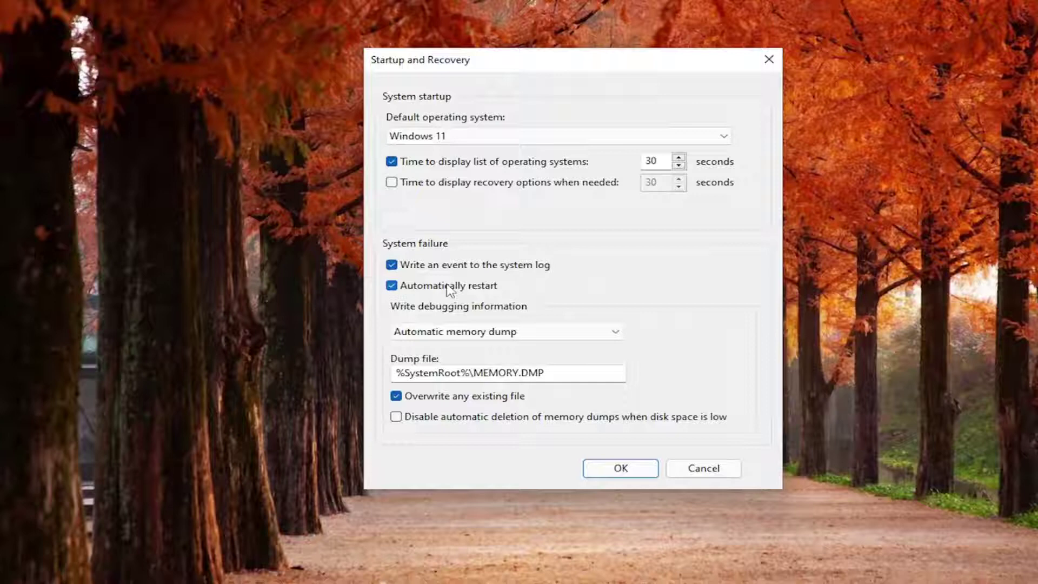
pyautogui.click(449, 286)
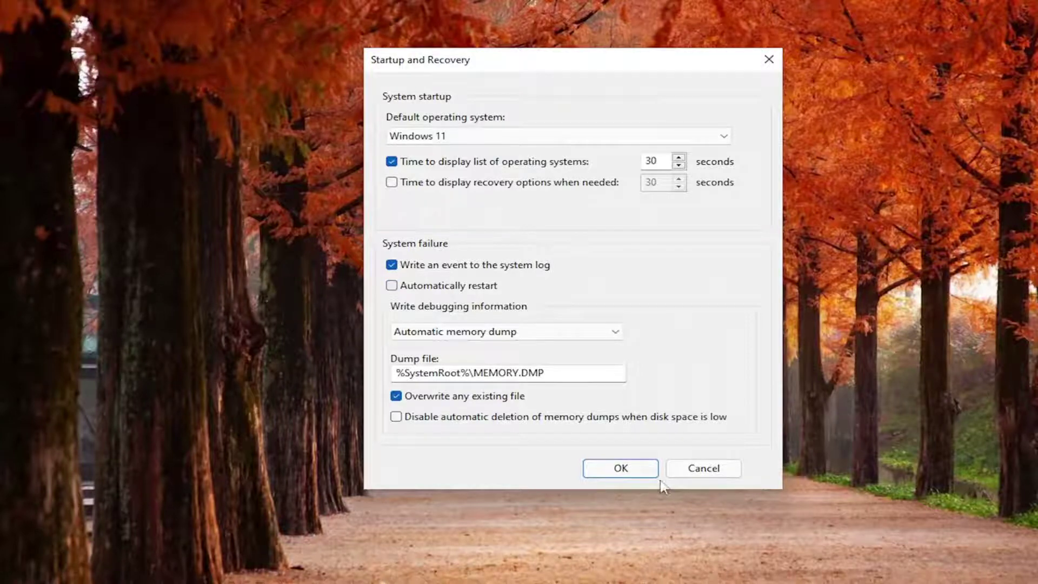
pyautogui.click(621, 468)
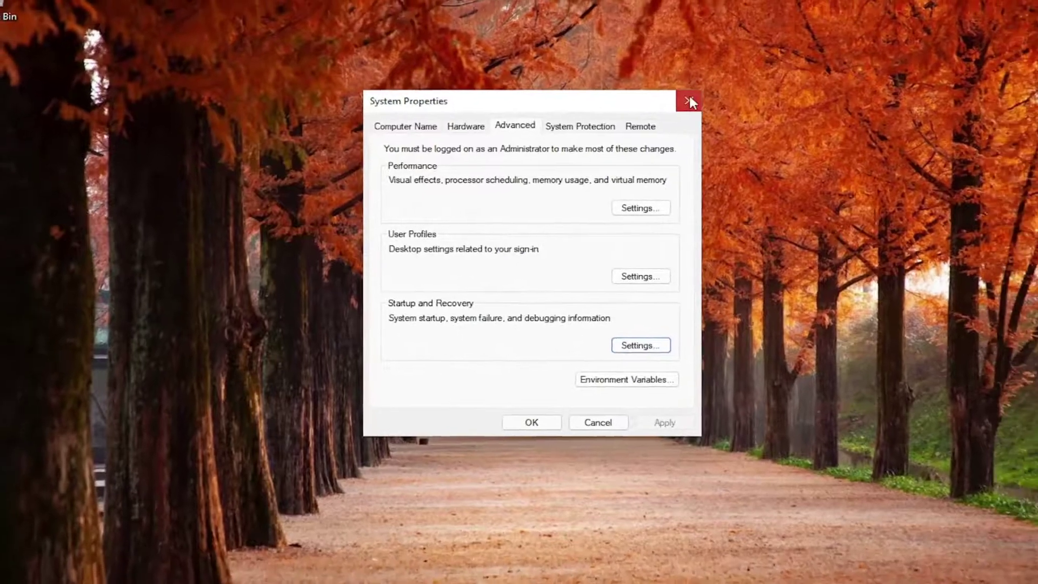
# Close System Properties and open Control Panel in Large icons view
pyautogui.click(718, 92)
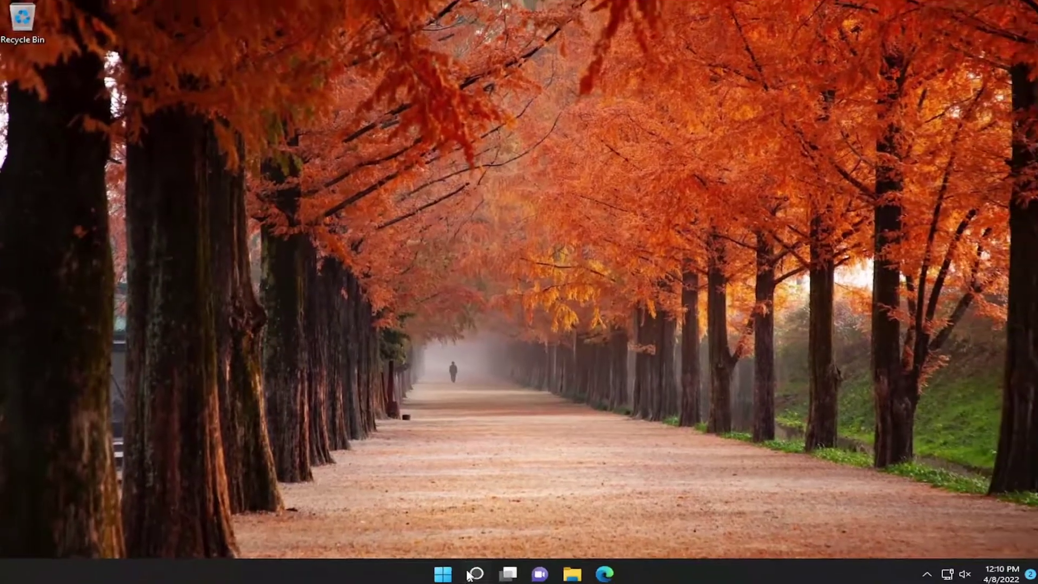
pyautogui.click(469, 574)
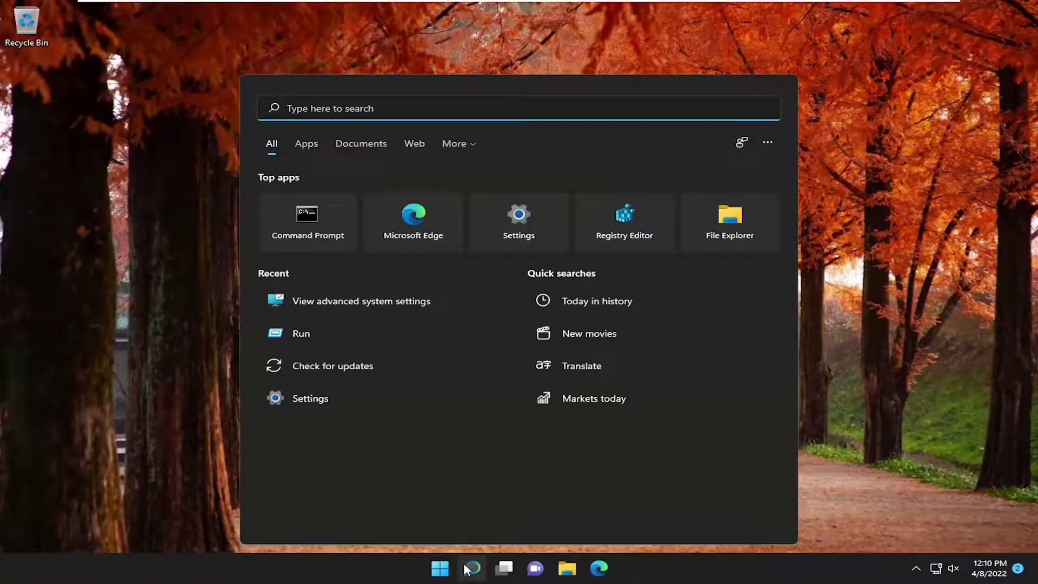
pyautogui.write('control panel')
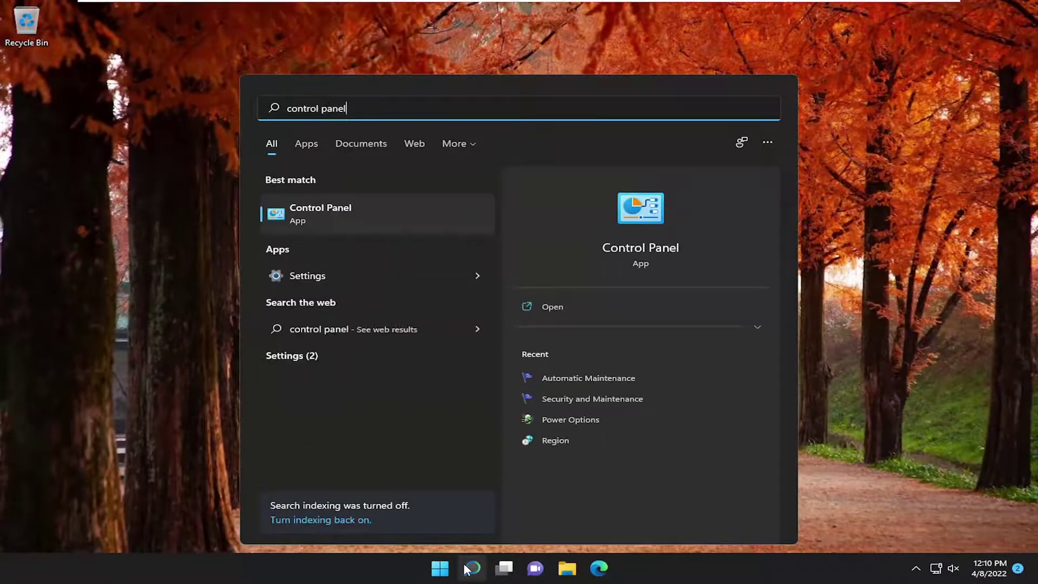
pyautogui.click(319, 211)
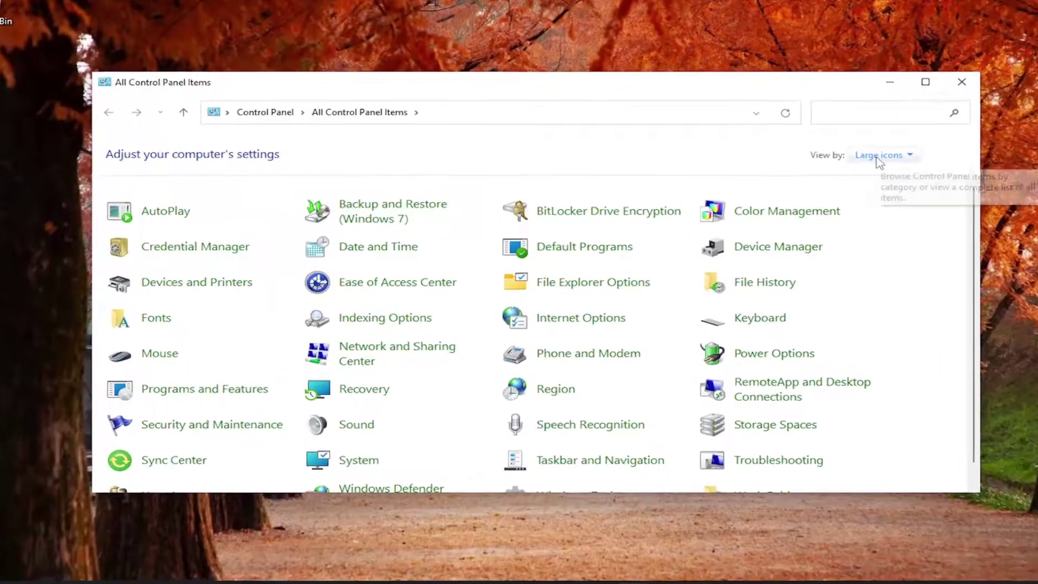
pyautogui.click(852, 162)
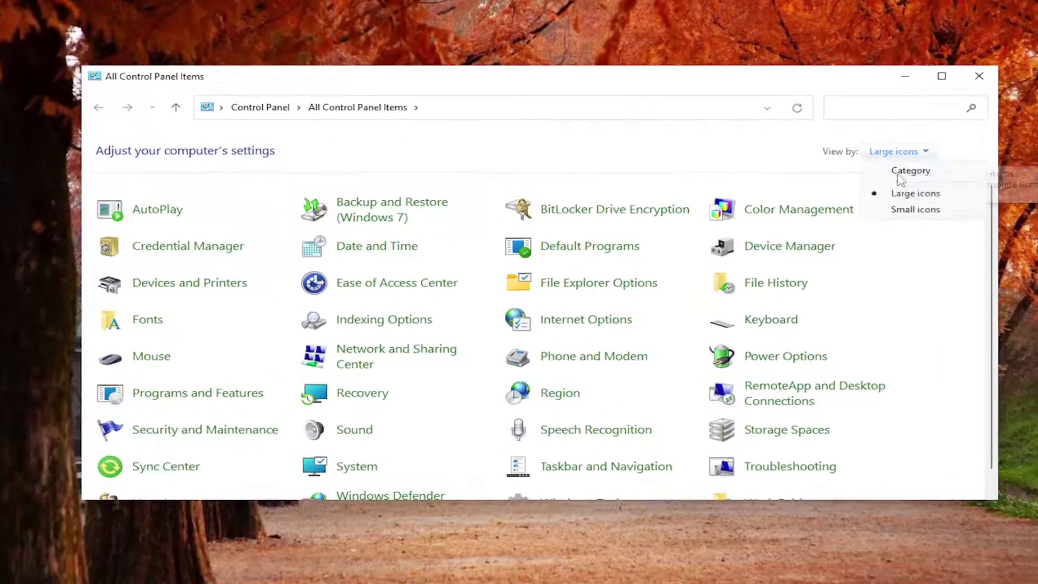
pyautogui.click(860, 205)
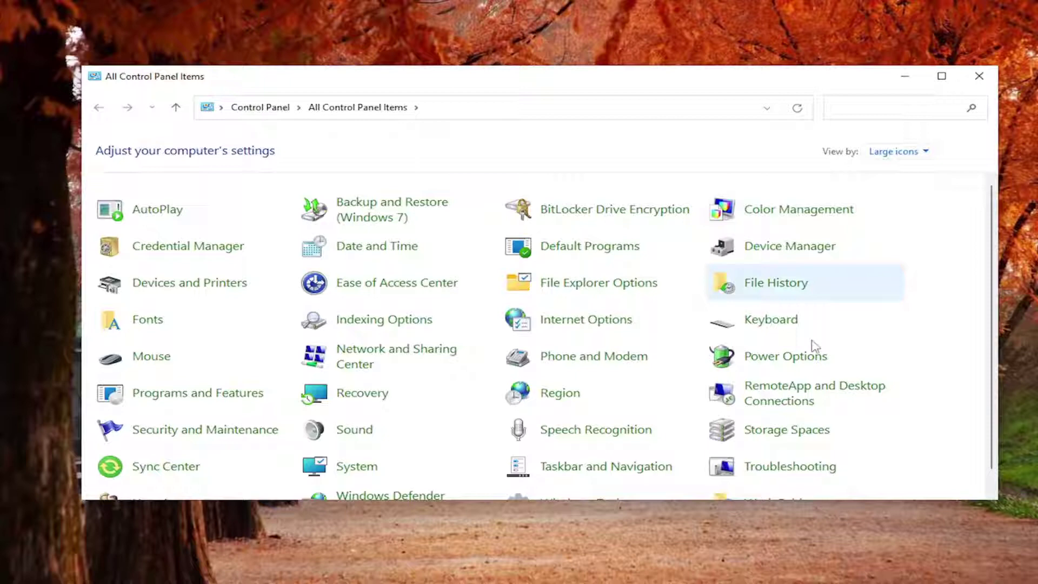
# Review the Power Options power button settings, unlocking the unavailable shutdown settings, then close the window
pyautogui.click(780, 359)
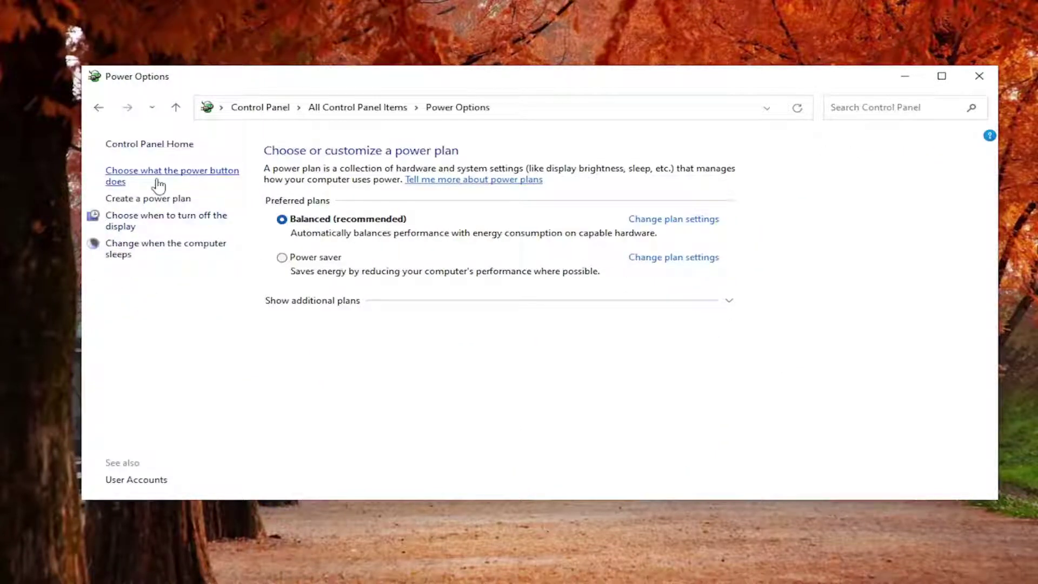
pyautogui.click(188, 182)
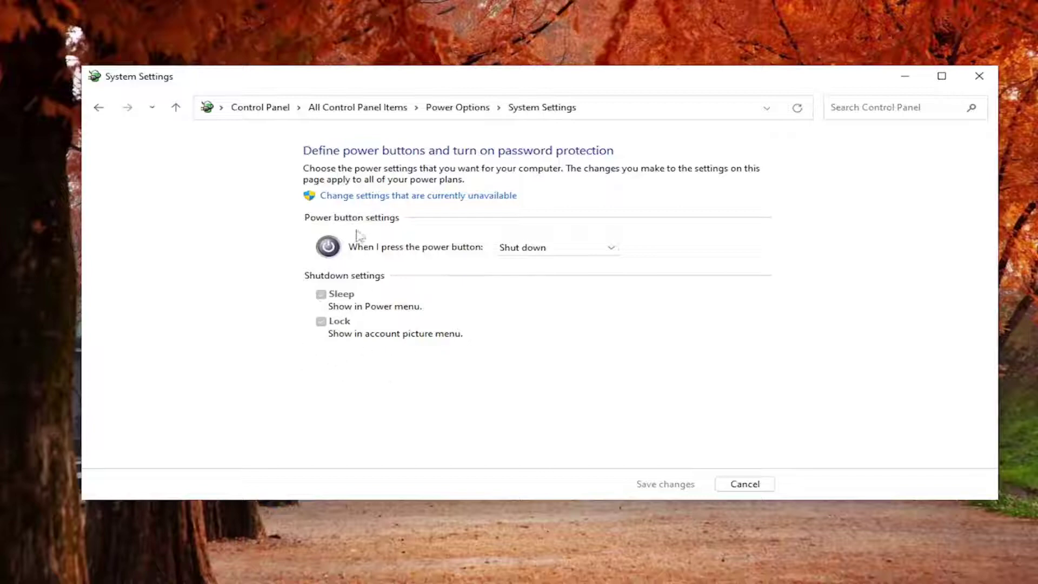
pyautogui.click(414, 197)
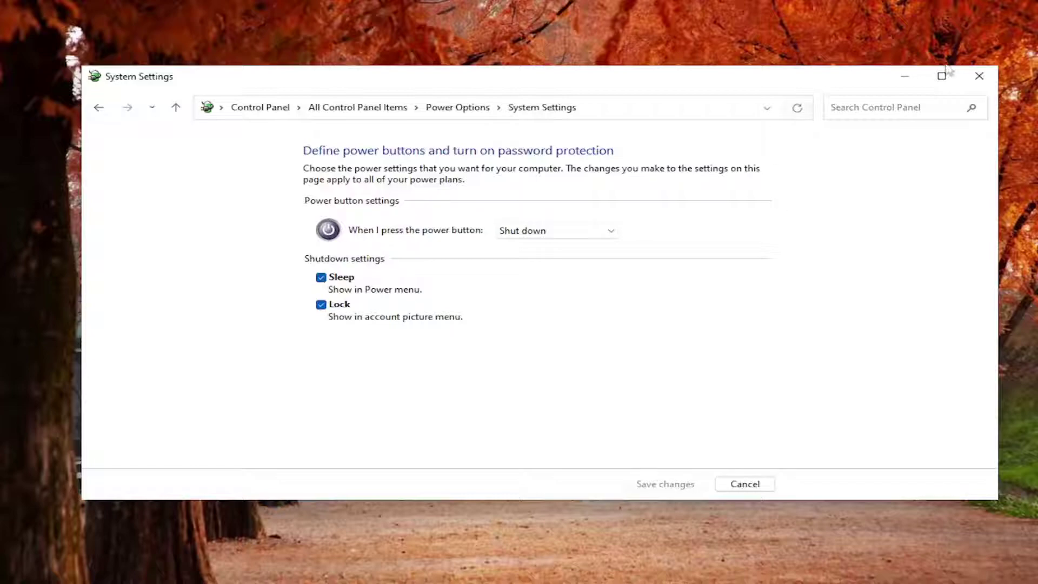
pyautogui.click(979, 76)
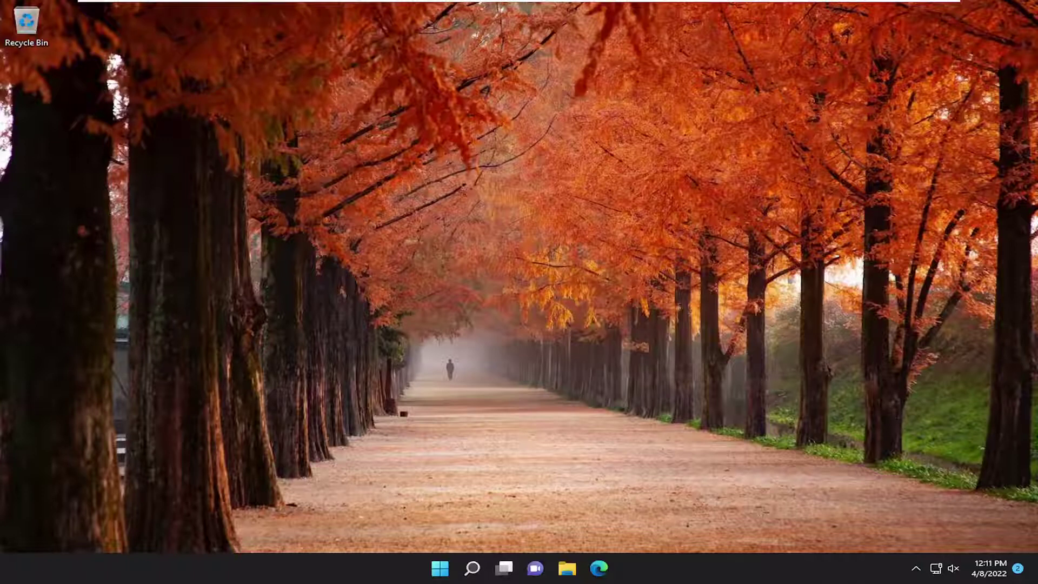
# Launch Device Manager from a 'device manager' search and centre its window on screen
pyautogui.click(472, 567)
pyautogui.write('de')
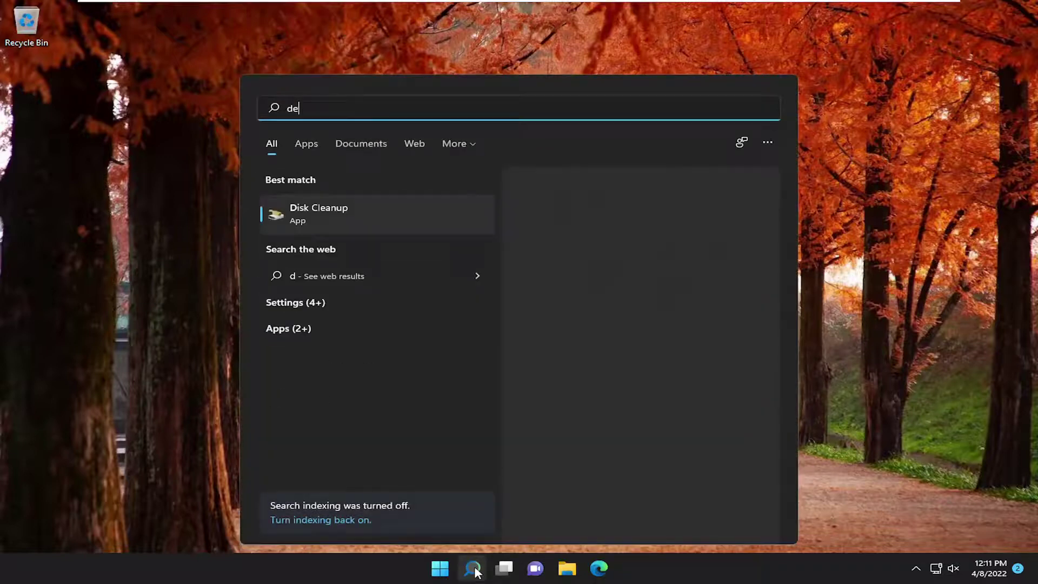
pyautogui.write('vice manager')
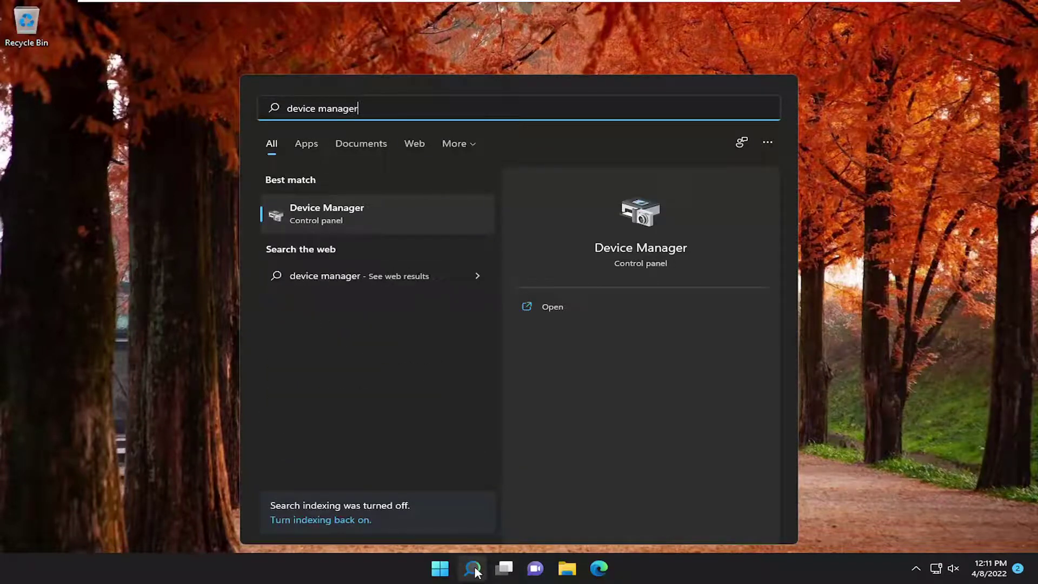
pyautogui.click(334, 219)
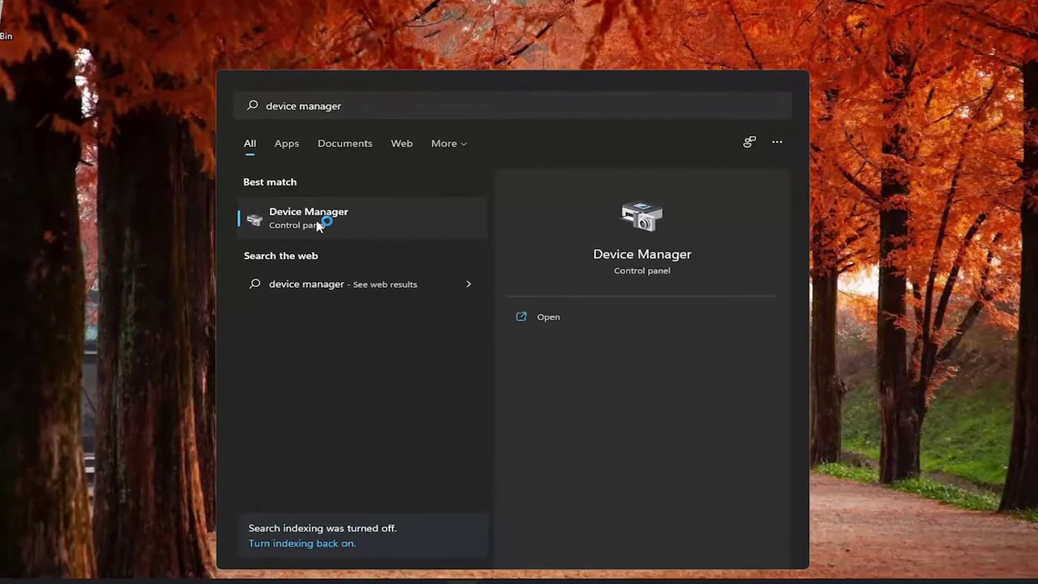
pyautogui.click(316, 217)
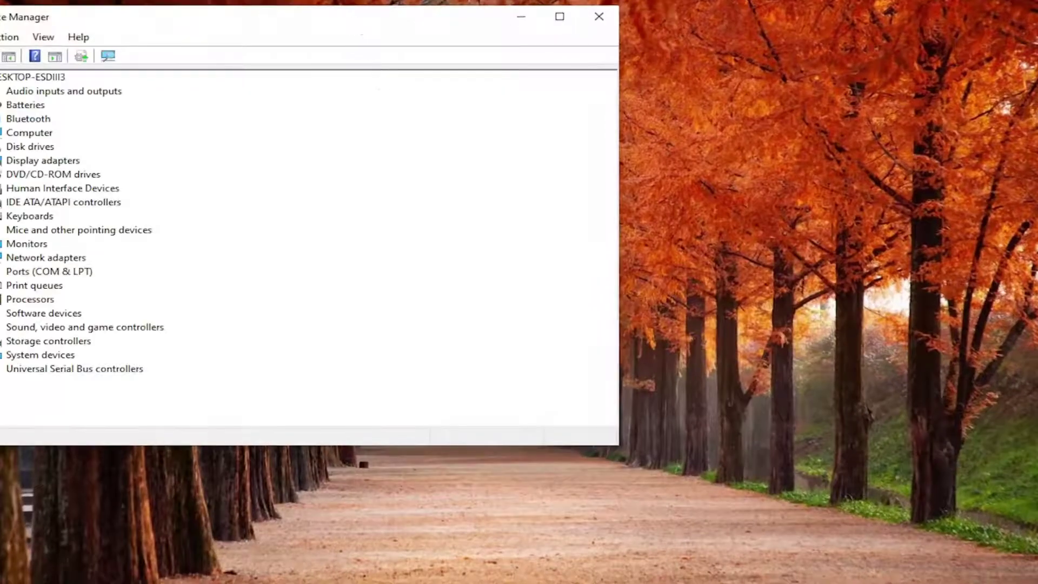
pyautogui.moveTo(348, 26); pyautogui.dragTo(616, 86)
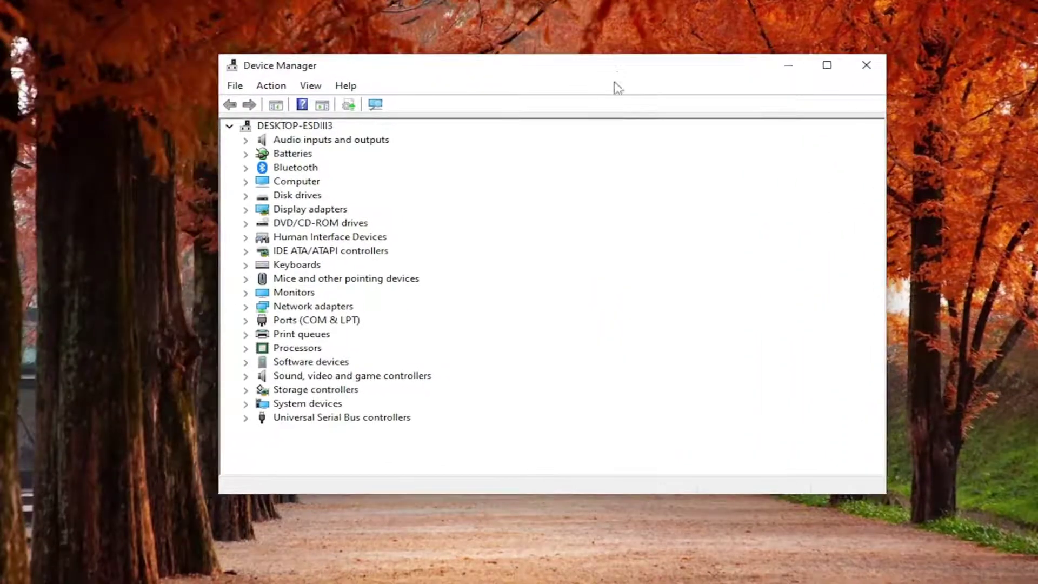
pyautogui.doubleClick(291, 280)
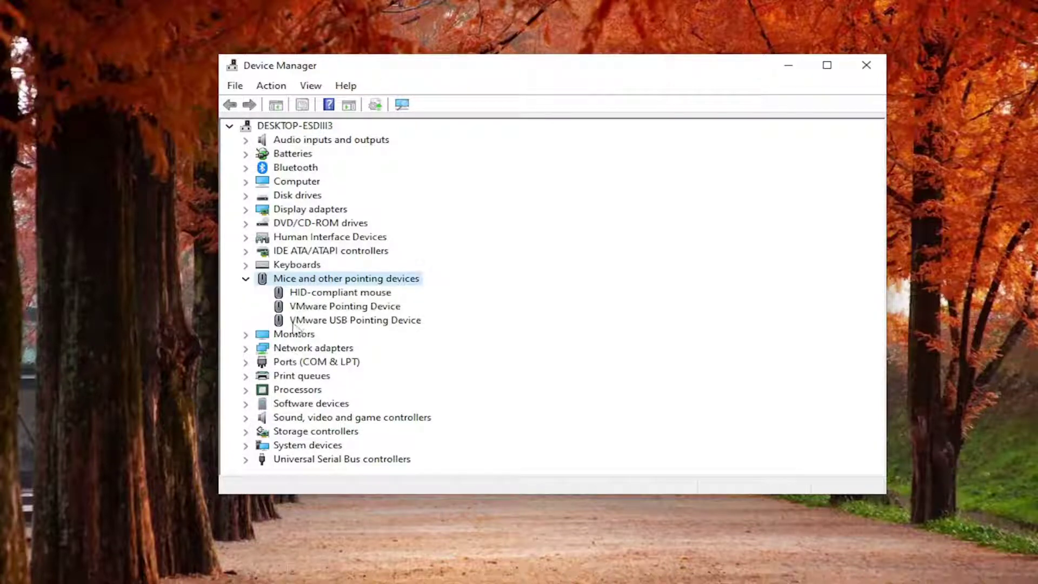
pyautogui.rightClick(297, 320)
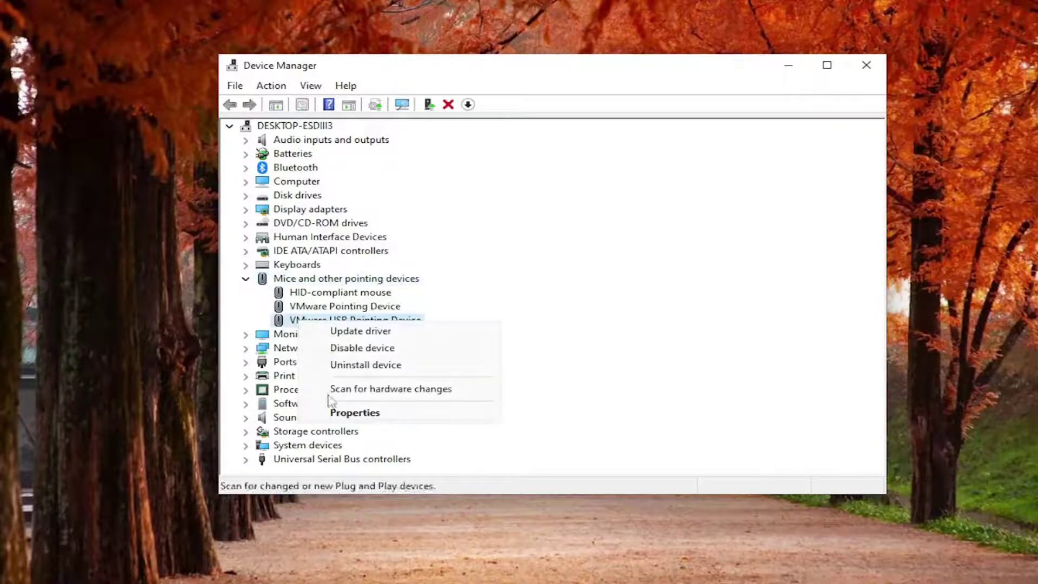
pyautogui.click(339, 417)
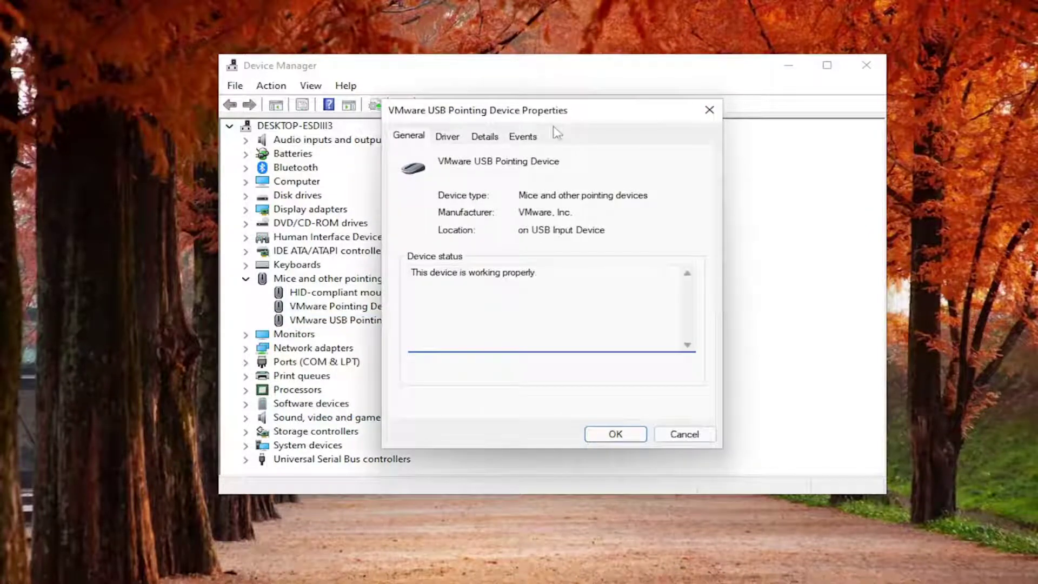
pyautogui.click(709, 110)
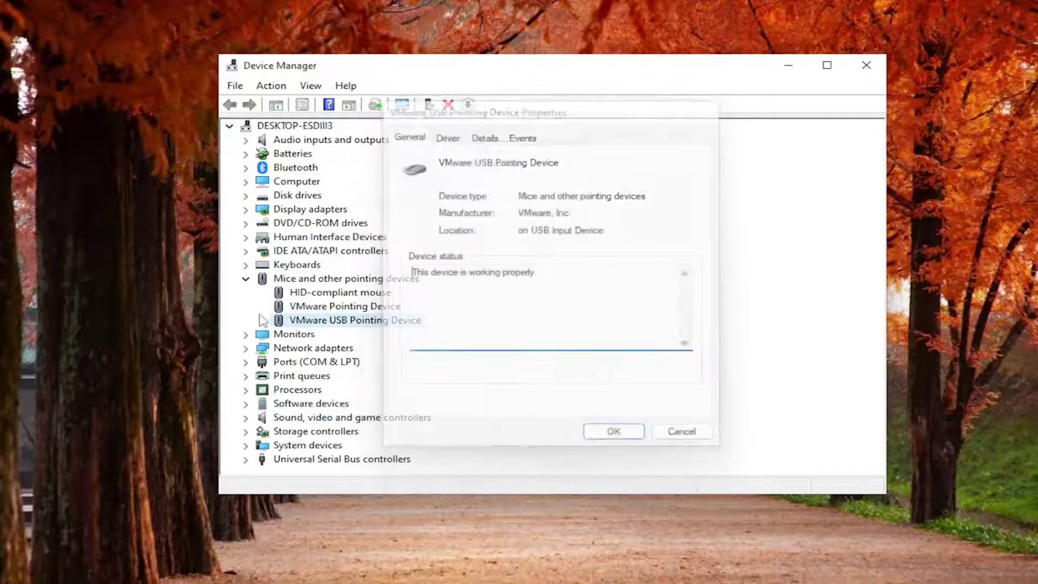
pyautogui.click(246, 279)
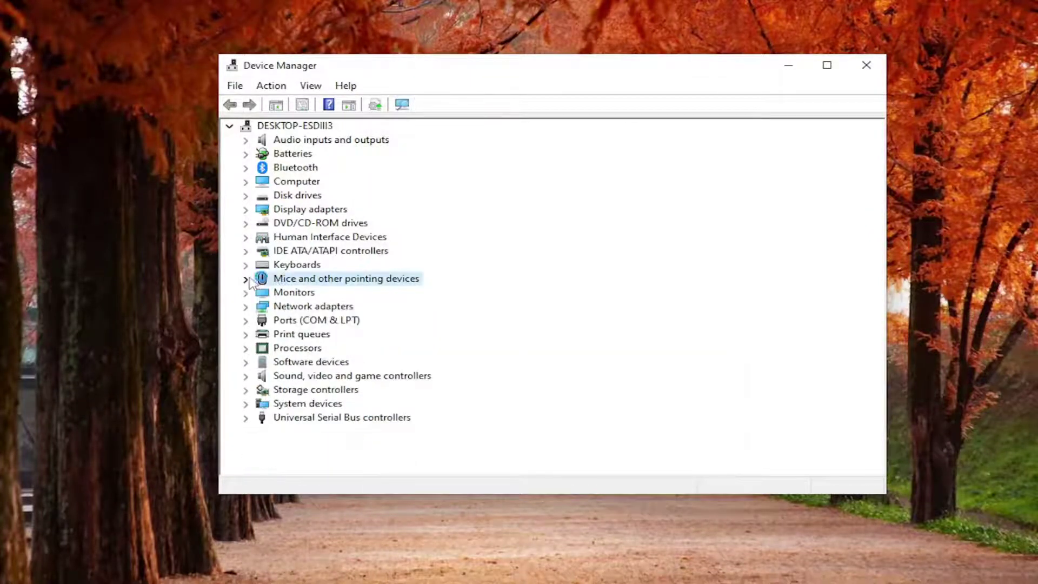
pyautogui.click(280, 266)
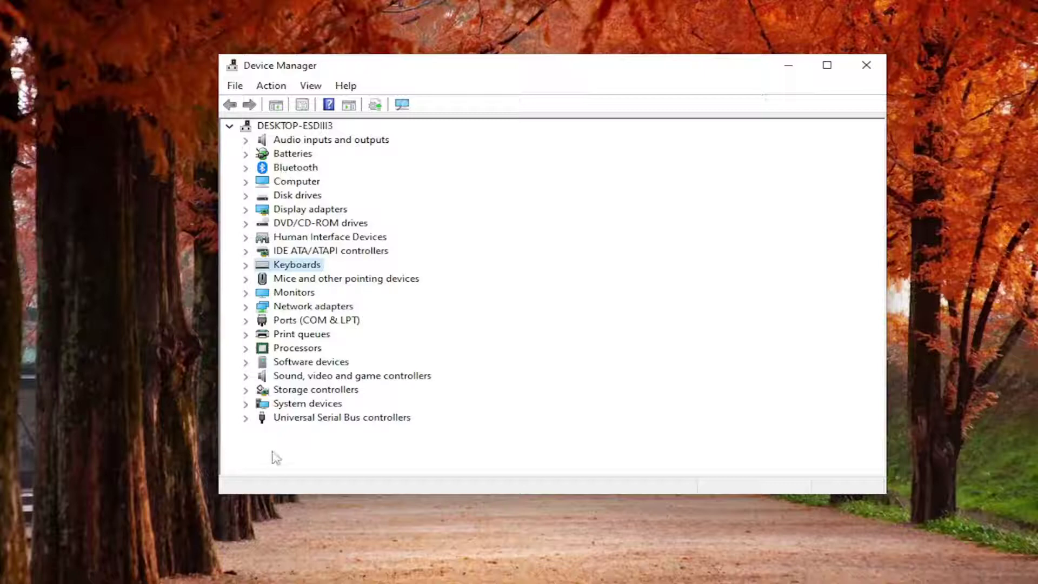
# Check the Generic USB Hub's Power Management settings under Universal Serial Bus controllers, confirm, and close Device Manager
pyautogui.doubleClick(290, 418)
pyautogui.doubleClick(340, 366)
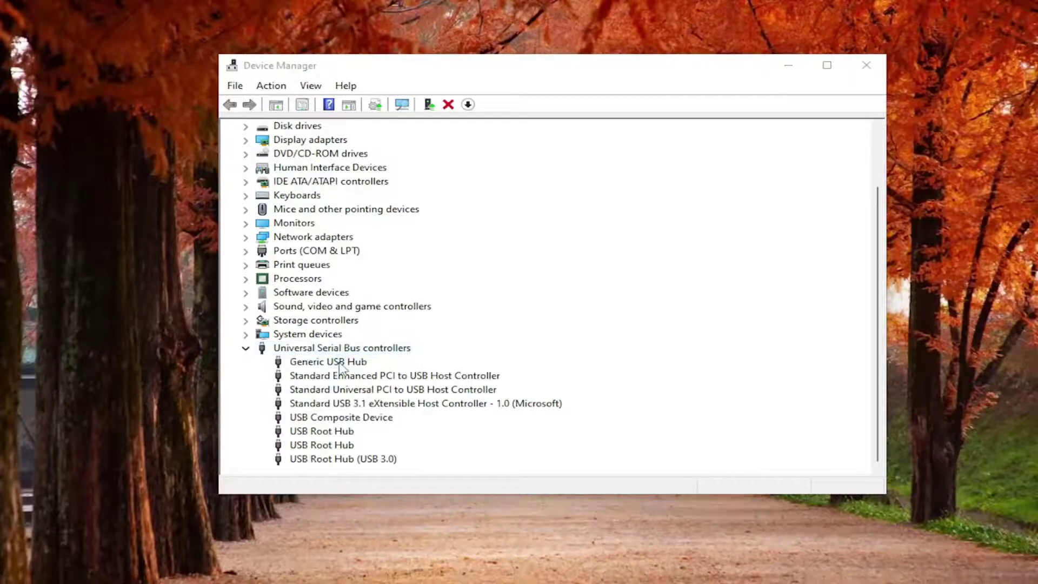
pyautogui.moveTo(529, 139); pyautogui.dragTo(567, 162)
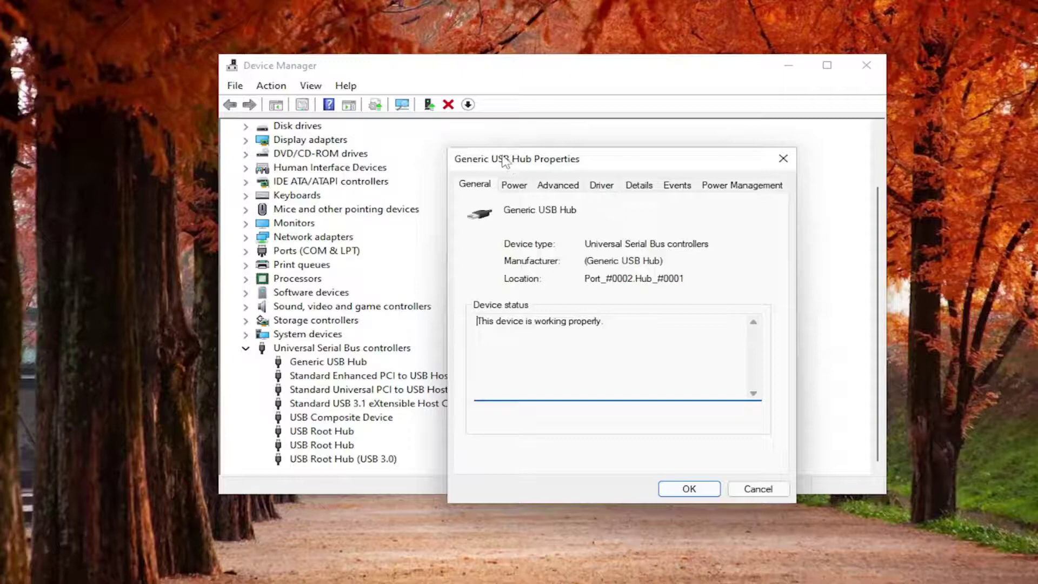
pyautogui.moveTo(509, 164); pyautogui.dragTo(362, 105)
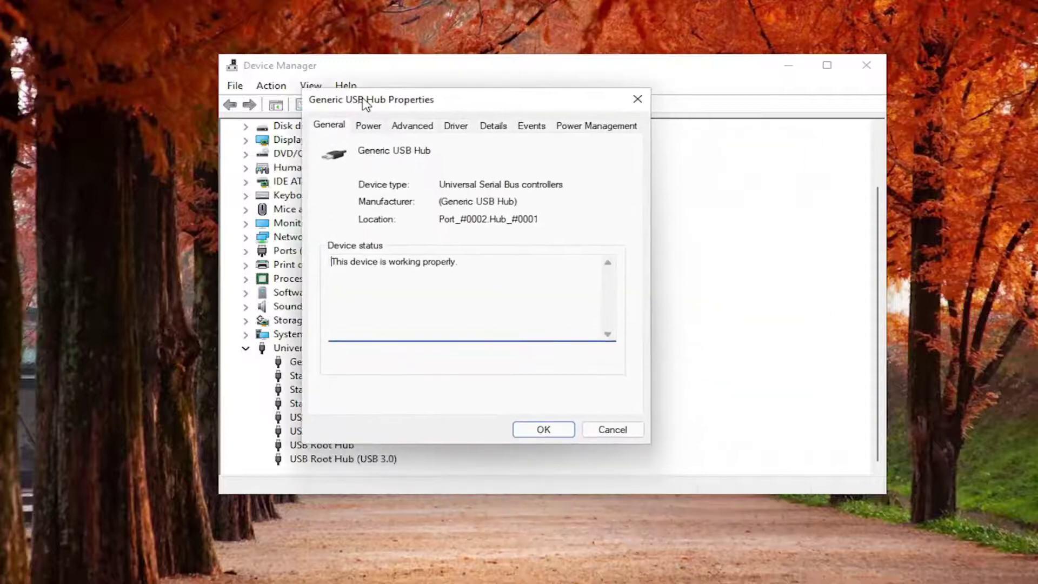
pyautogui.click(584, 130)
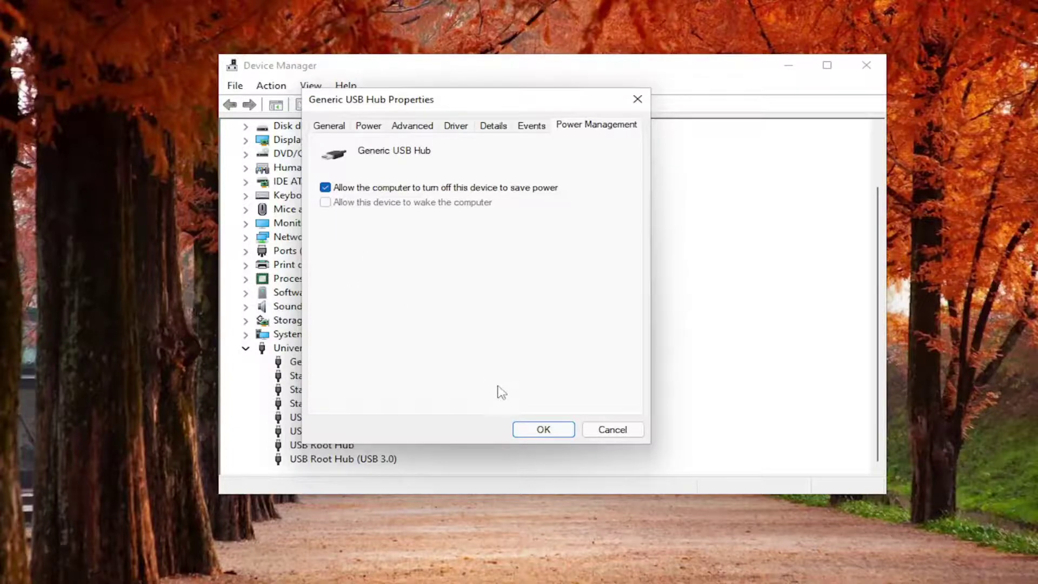
pyautogui.click(542, 430)
pyautogui.click(246, 349)
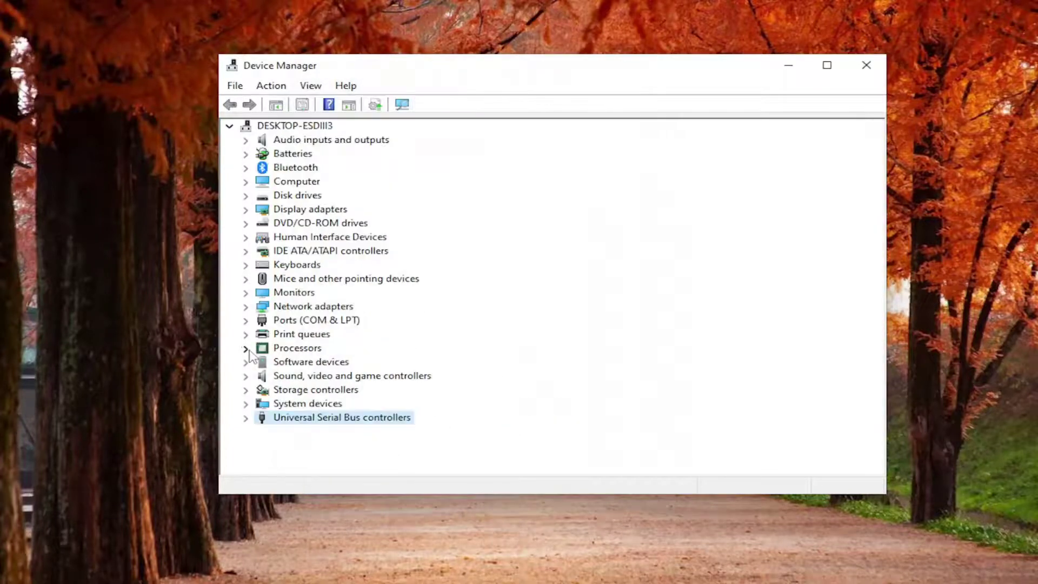
pyautogui.click(865, 65)
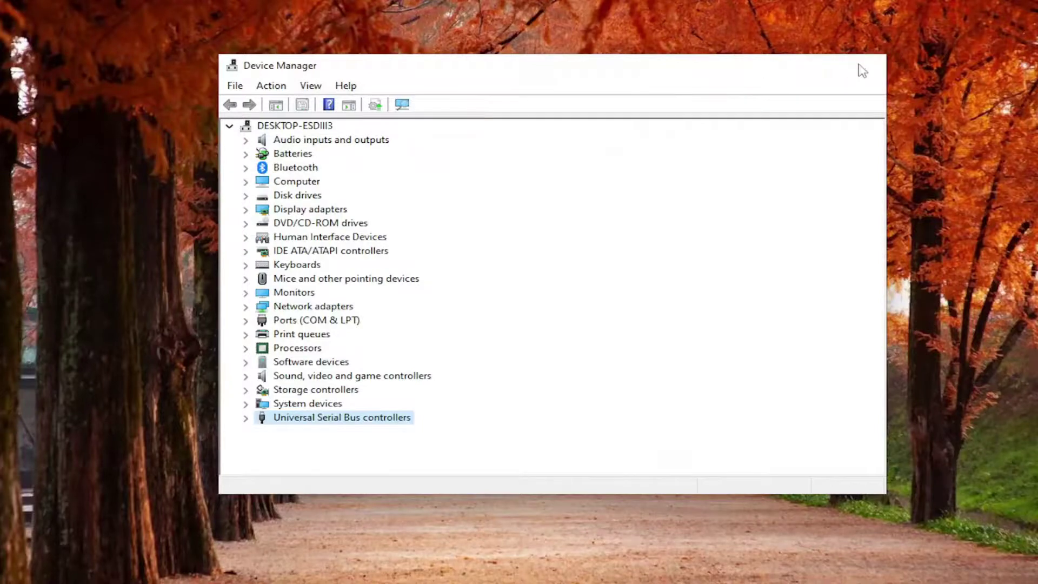